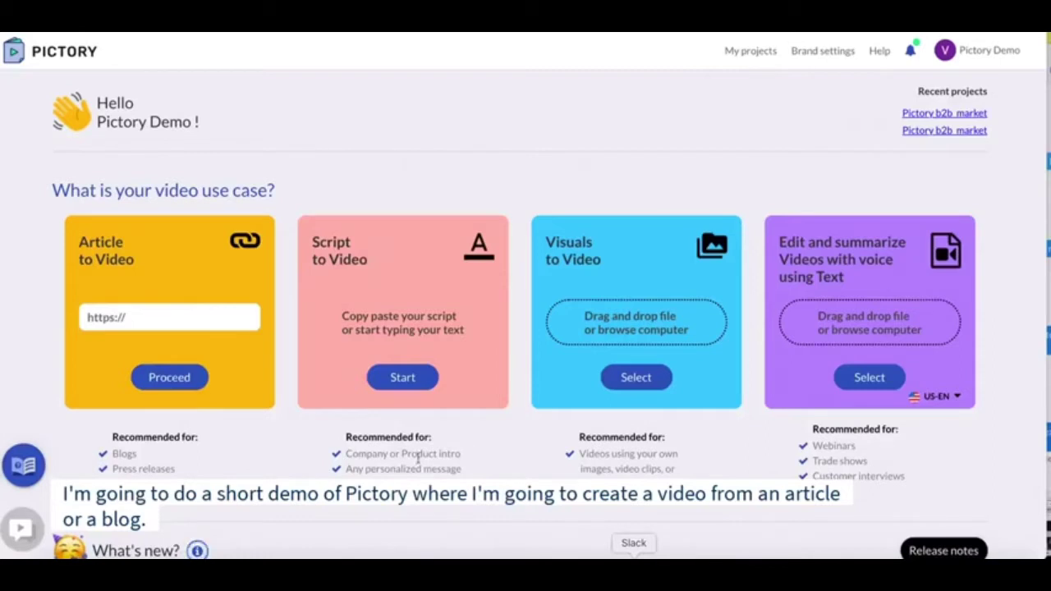
Bring up the previously used article URLs in the Article to Video field
{"action": "left_click", "coordinate": [131, 319]}
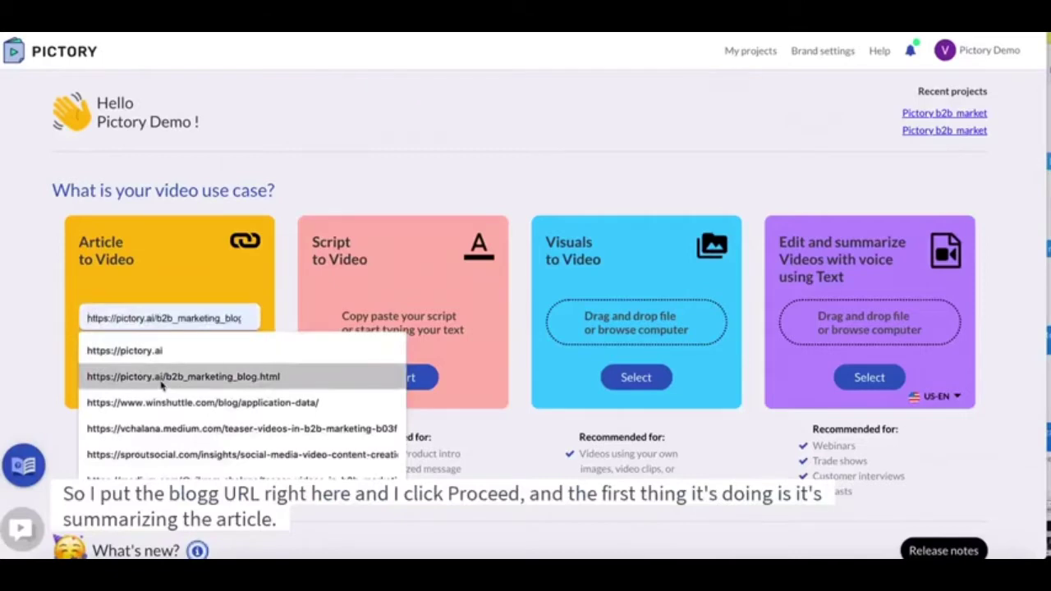
Choose the b2b_marketing_blog.html article URL and turn it into a video summary
{"action": "left_click", "coordinate": [162, 379]}
{"action": "left_click", "coordinate": [168, 378]}
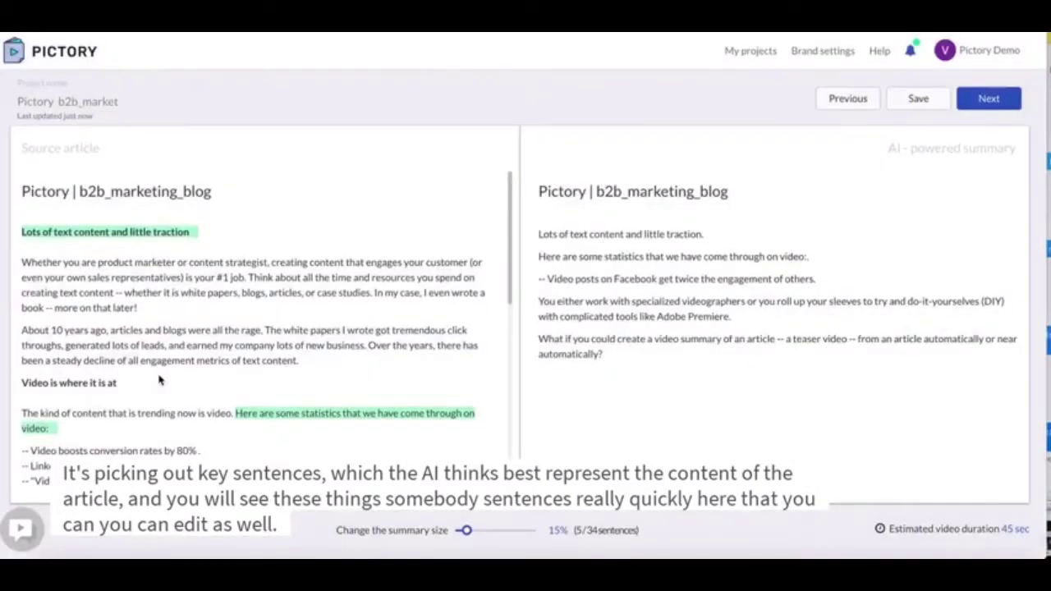
Add the steady-decline sentence to the summary and remove the email subject statistic
{"action": "left_click", "coordinate": [187, 367]}
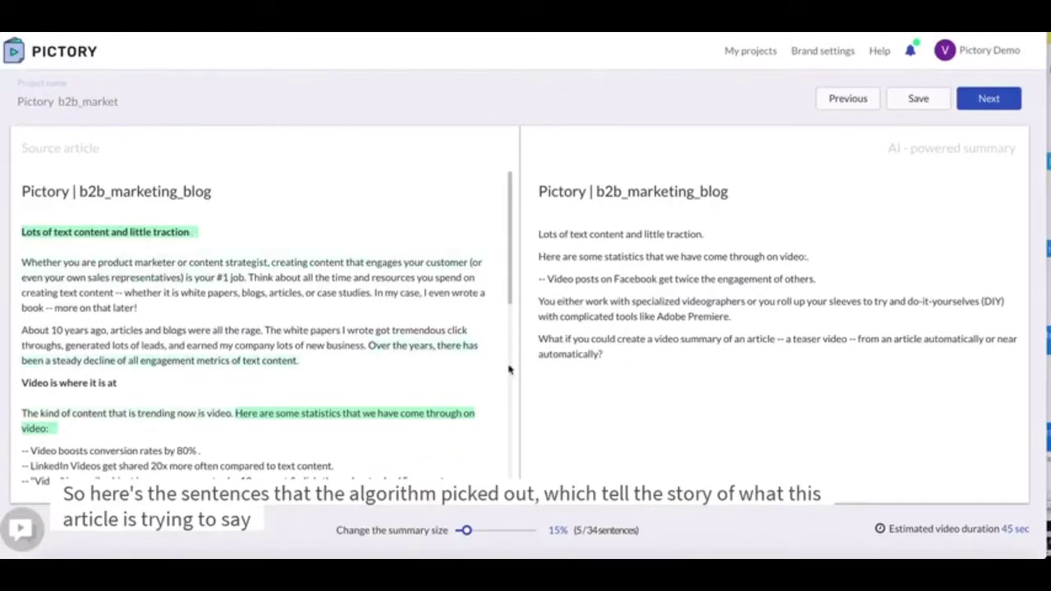
{"action": "scroll", "coordinate": [220, 408], "scroll_direction": "down", "scroll_amount": 10}
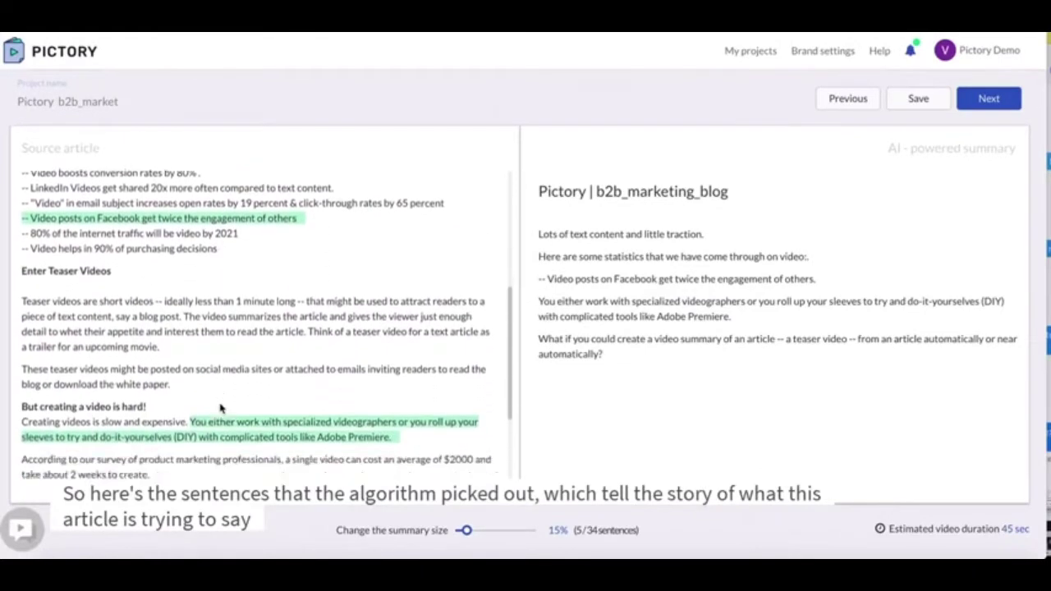
{"action": "scroll", "coordinate": [220, 408], "scroll_direction": "up", "scroll_amount": 10}
{"action": "scroll", "coordinate": [220, 408], "scroll_direction": "down", "scroll_amount": 3}
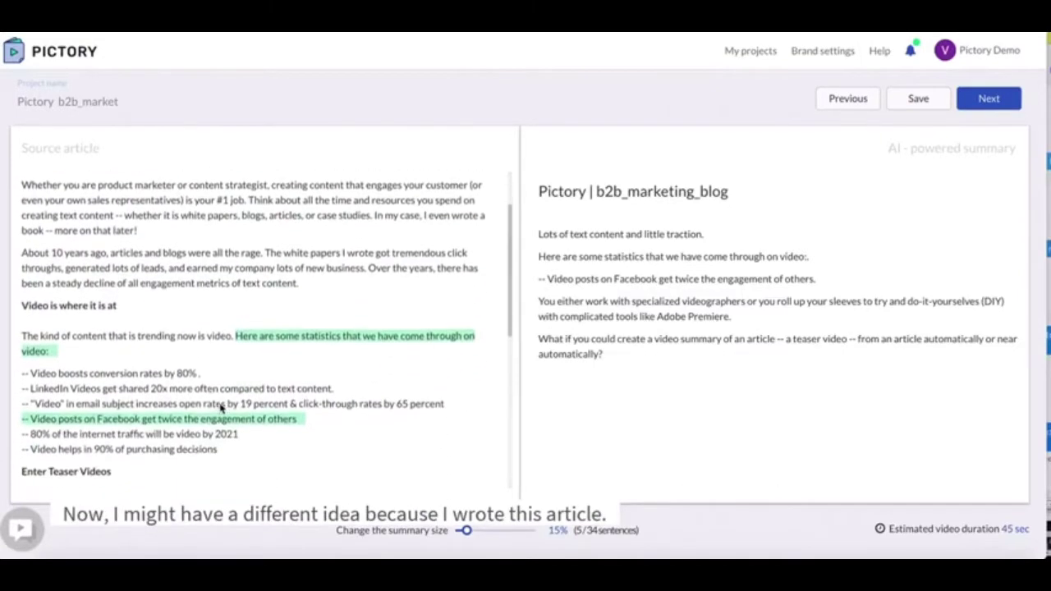
{"action": "left_click", "coordinate": [220, 408]}
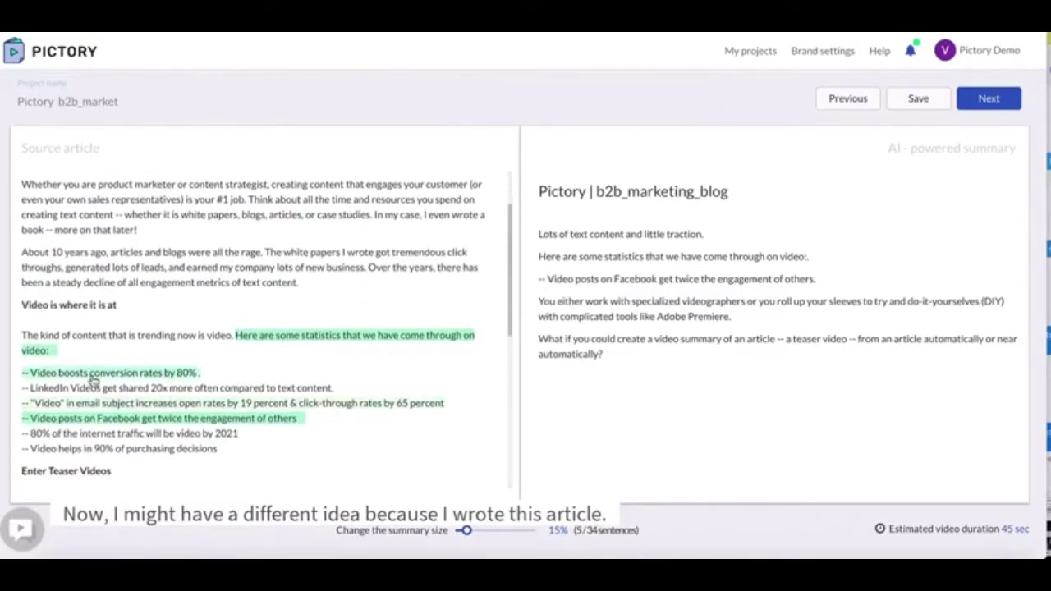
Add the conversion-rate and LinkedIn sharing statistics and drop the 'Here are some statistics' sentence
{"action": "left_click", "coordinate": [150, 376]}
{"action": "left_click", "coordinate": [160, 390]}
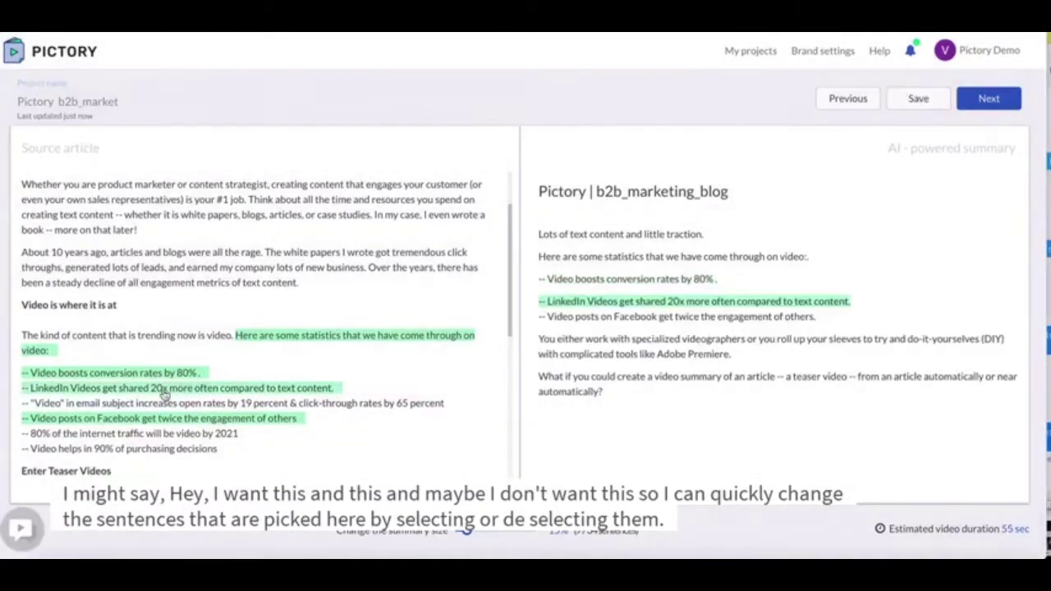
{"action": "left_click", "coordinate": [52, 350]}
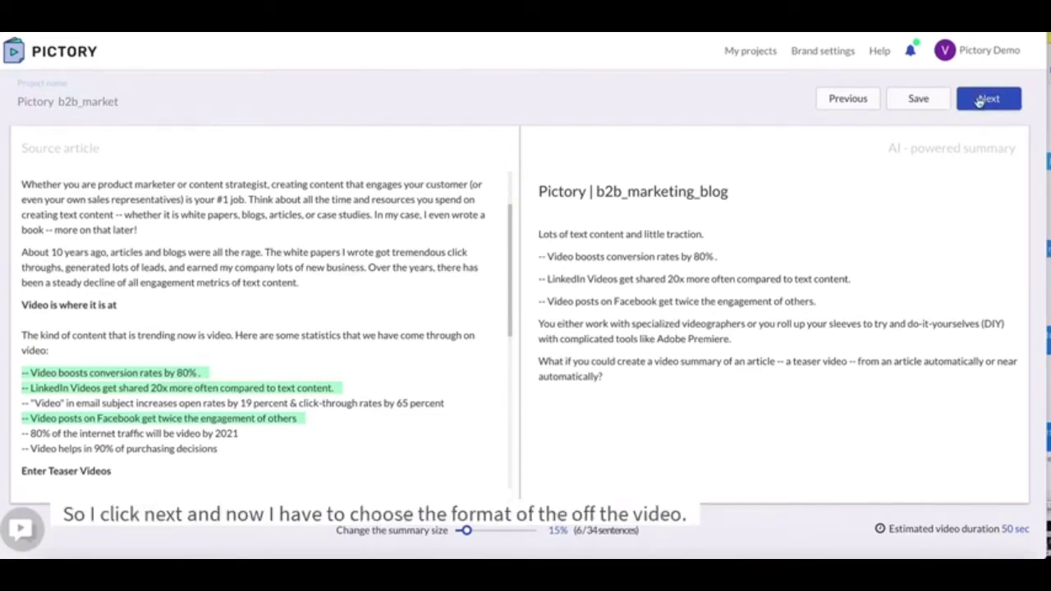
{"action": "left_click", "coordinate": [984, 99]}
Choose the 16:9 Landscape format and preview Scenes 2 through 4 of the storyboard
{"action": "left_click", "coordinate": [220, 287]}
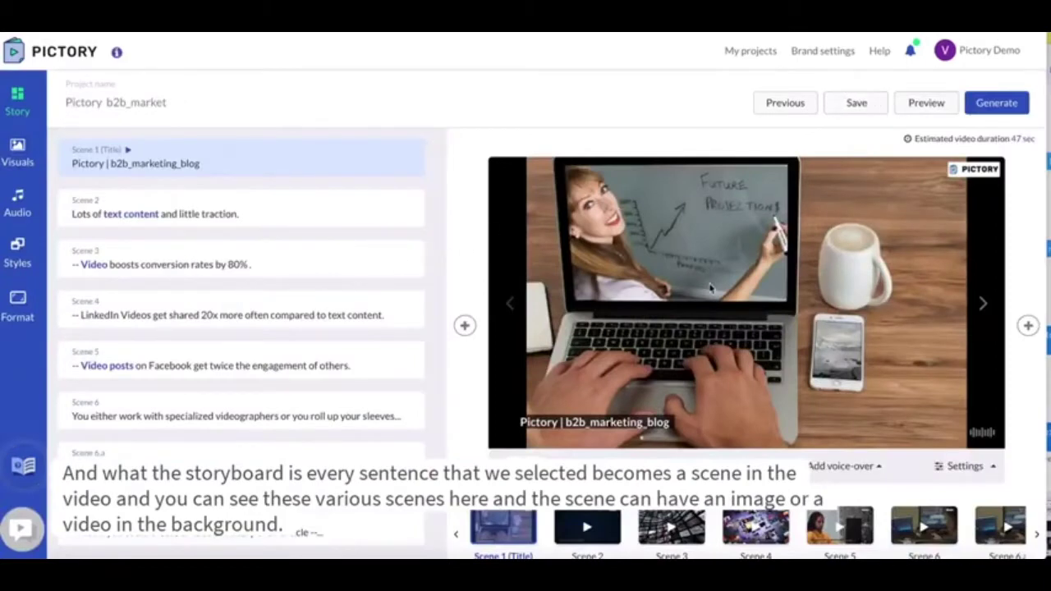
{"action": "left_click", "coordinate": [984, 305]}
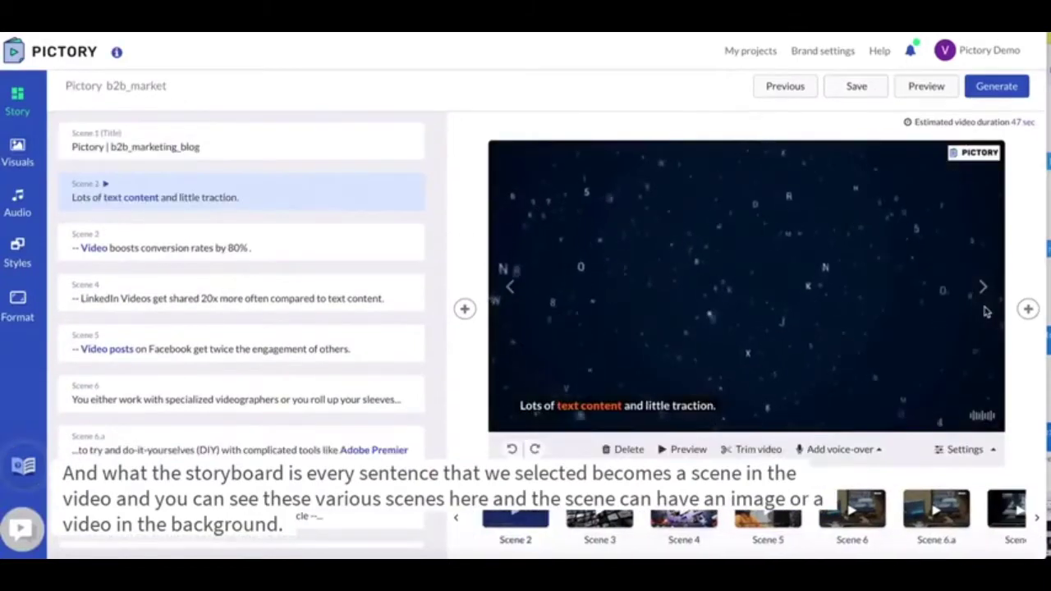
{"action": "left_click", "coordinate": [983, 295]}
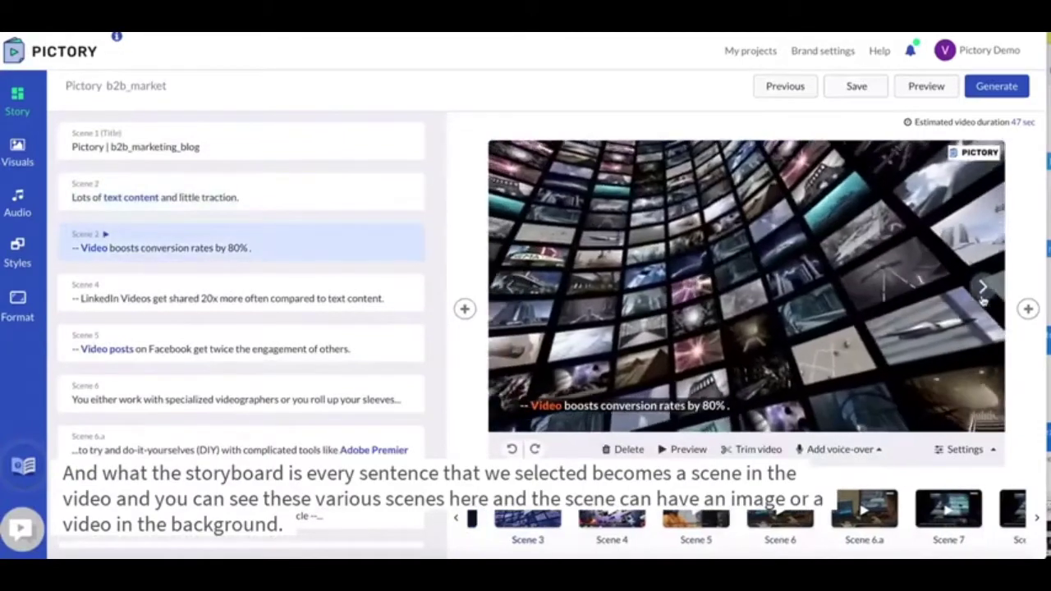
{"action": "left_click", "coordinate": [982, 299]}
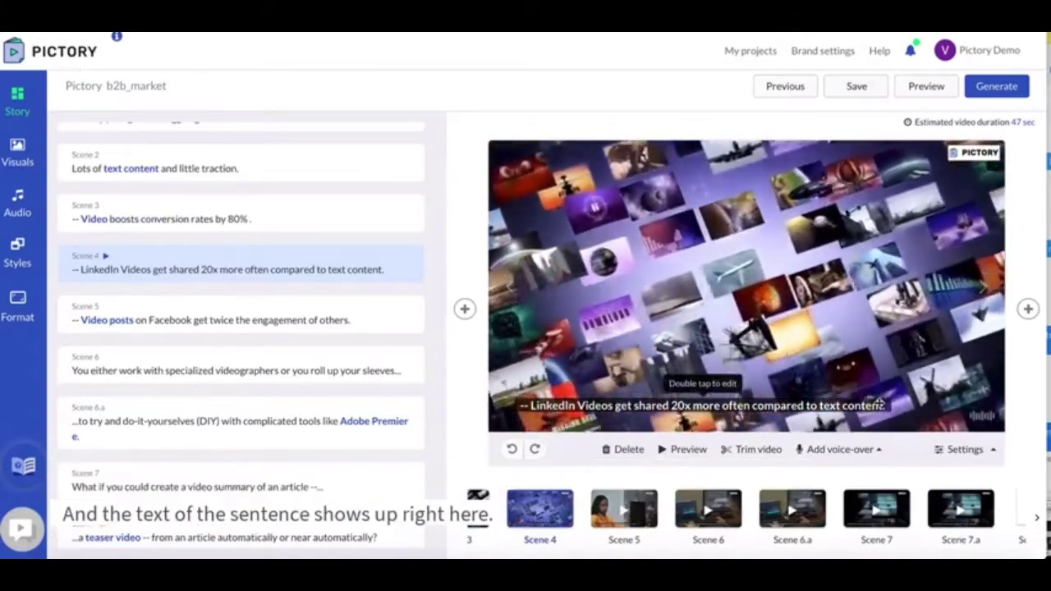
{"action": "double_click", "coordinate": [525, 406]}
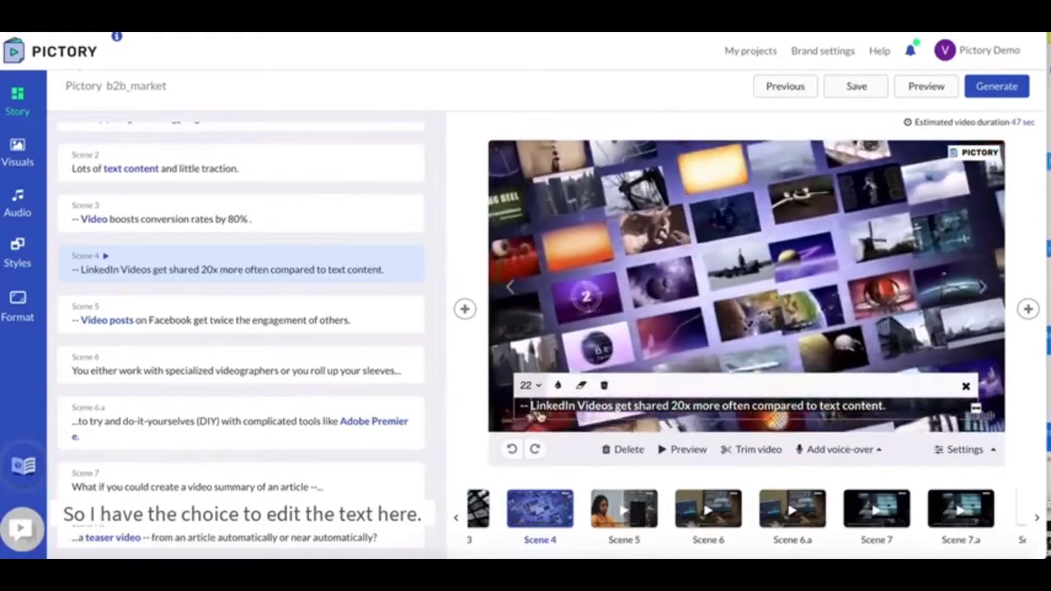
Delete the leading dashes from the Scene 4 caption and save the edit
{"action": "key", "text": "Delete"}
{"action": "key", "text": "Delete"}
{"action": "key", "text": "Delete"}
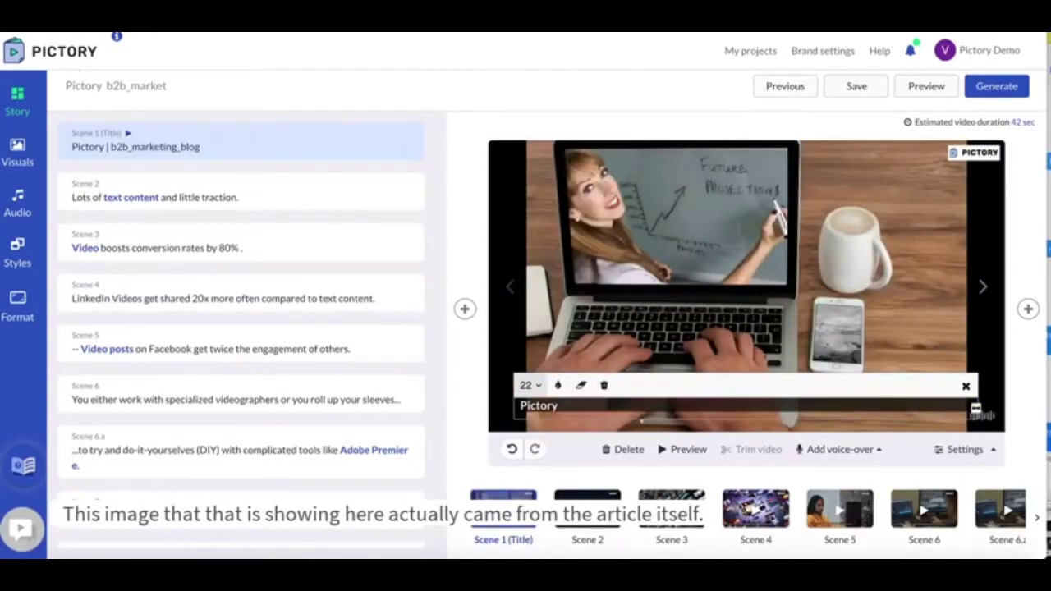
{"action": "left_click", "coordinate": [796, 247]}
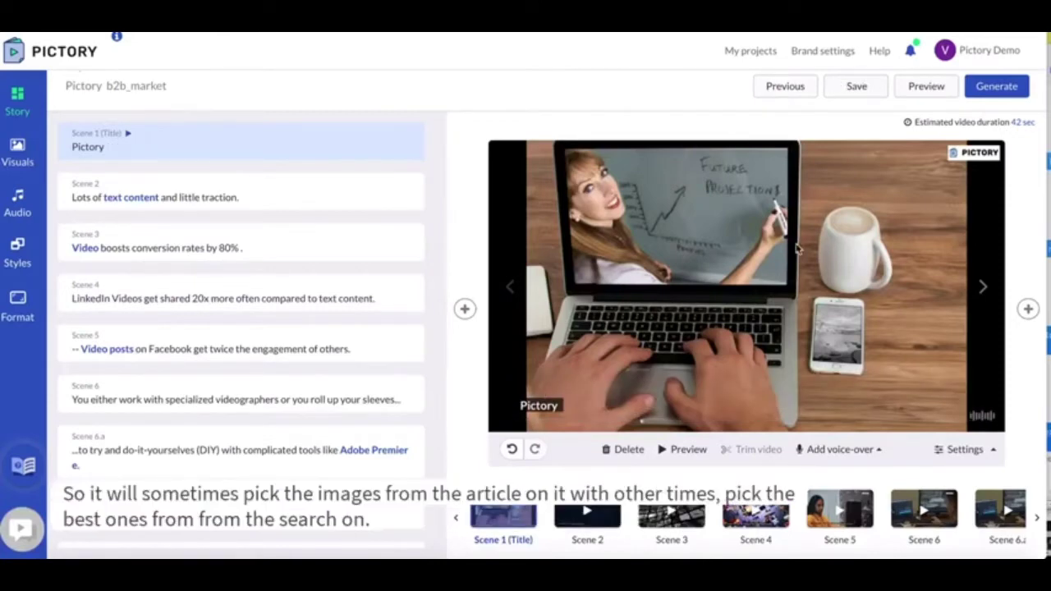
{"action": "left_click", "coordinate": [982, 289]}
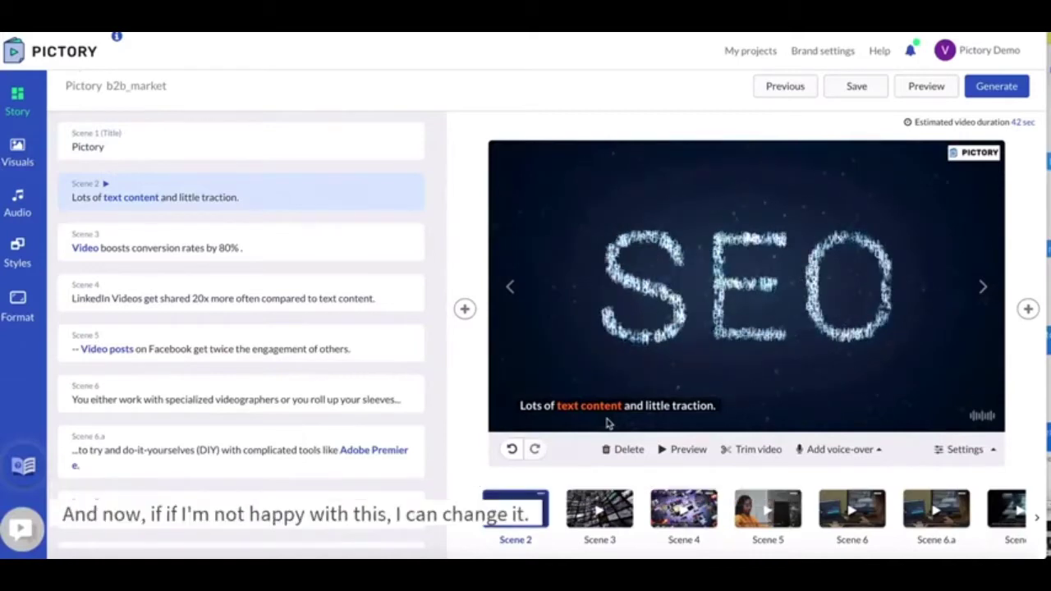
Set Scene 2's background to the WEB globe animation from visuals similar to the SEO clip
{"action": "left_click", "coordinate": [21, 156]}
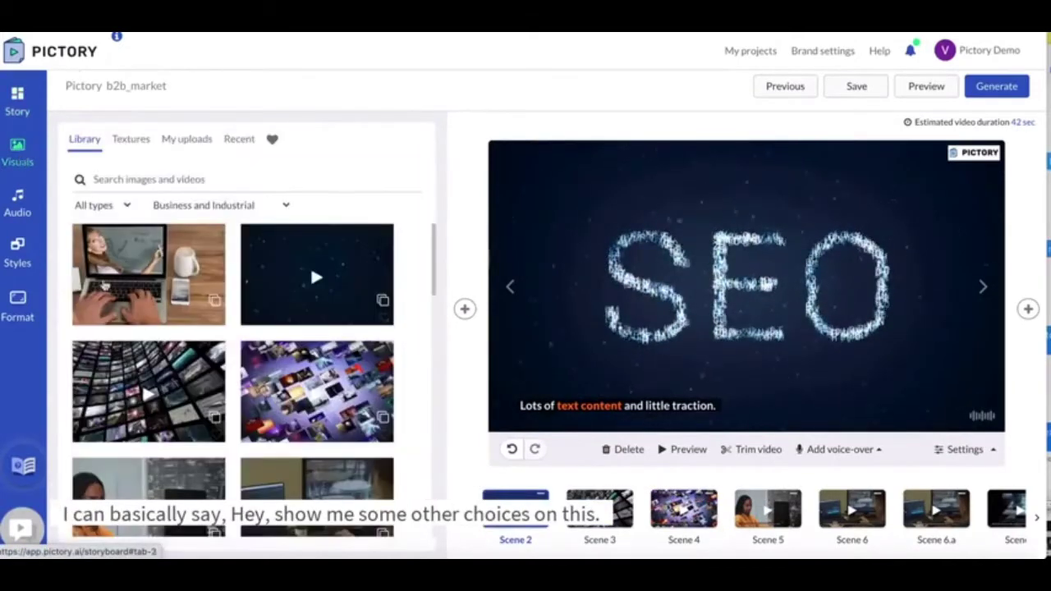
{"action": "scroll", "coordinate": [237, 422], "scroll_direction": "down", "scroll_amount": 1}
{"action": "scroll", "coordinate": [236, 421], "scroll_direction": "up", "scroll_amount": 1}
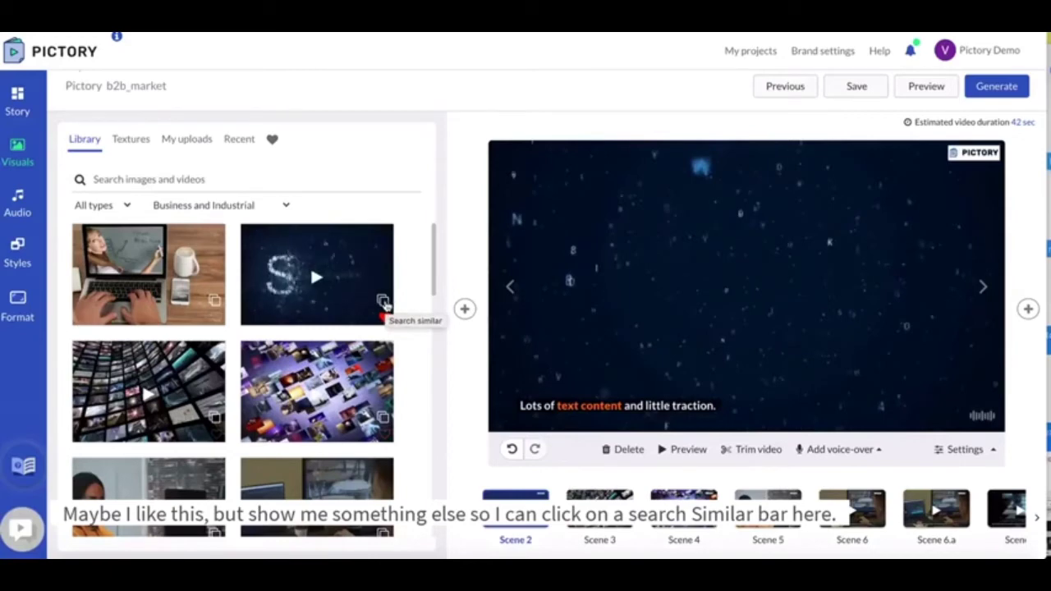
{"action": "left_click", "coordinate": [382, 303]}
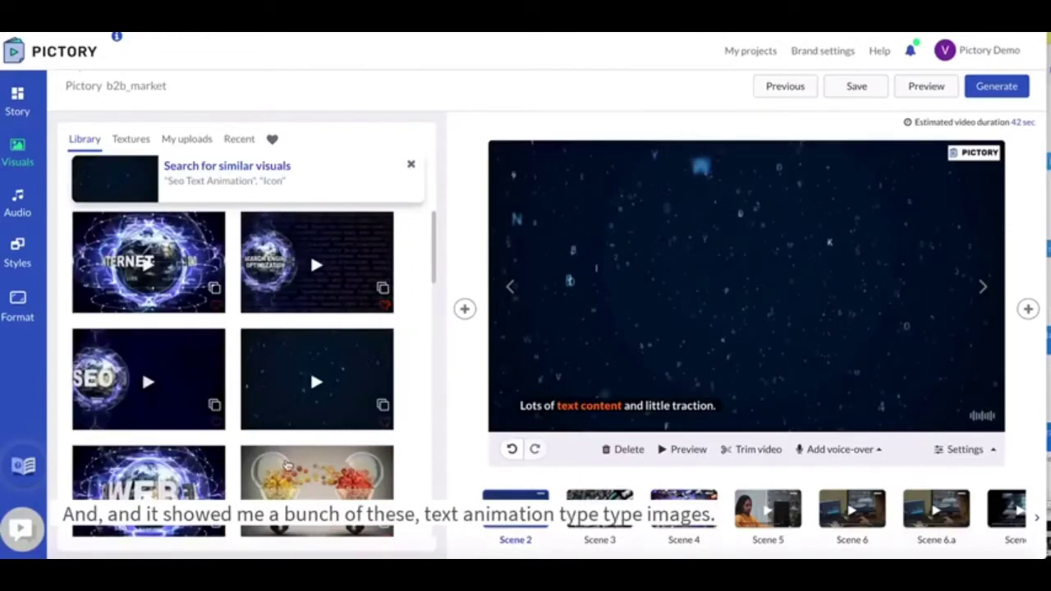
{"action": "scroll", "coordinate": [287, 462], "scroll_direction": "down", "scroll_amount": 5}
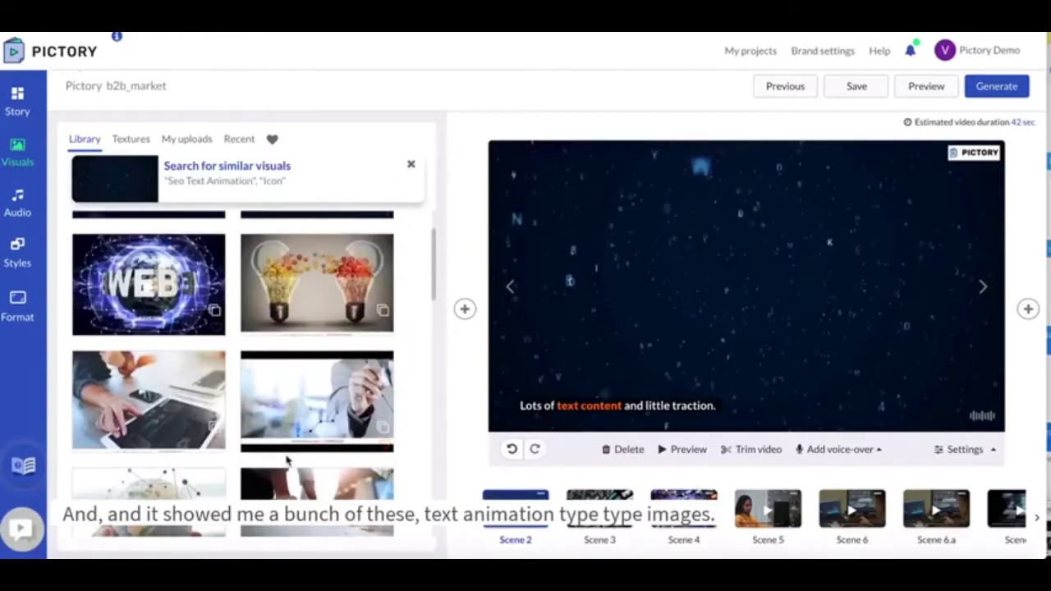
{"action": "scroll", "coordinate": [287, 463], "scroll_direction": "down", "scroll_amount": 3}
{"action": "scroll", "coordinate": [233, 429], "scroll_direction": "up", "scroll_amount": 5}
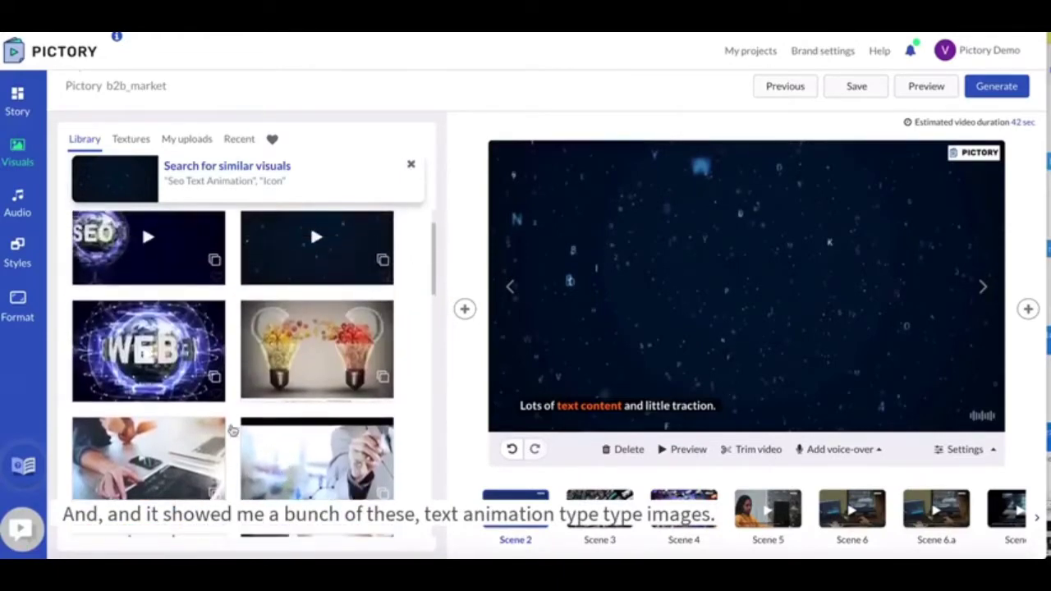
{"action": "left_click", "coordinate": [167, 374]}
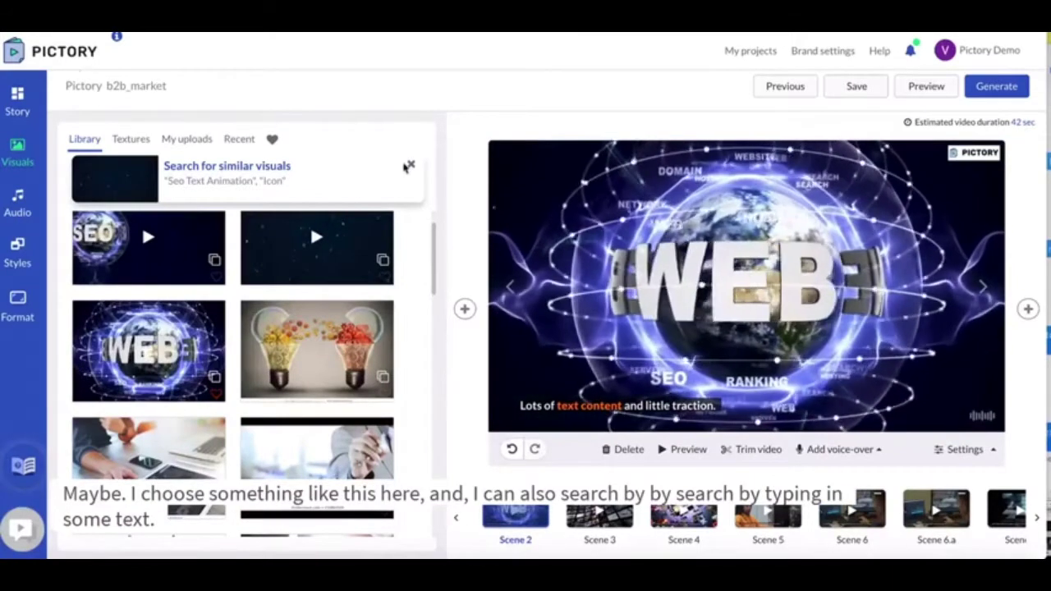
Close the similar-visuals results and start a text search for visuals
{"action": "left_click", "coordinate": [408, 167]}
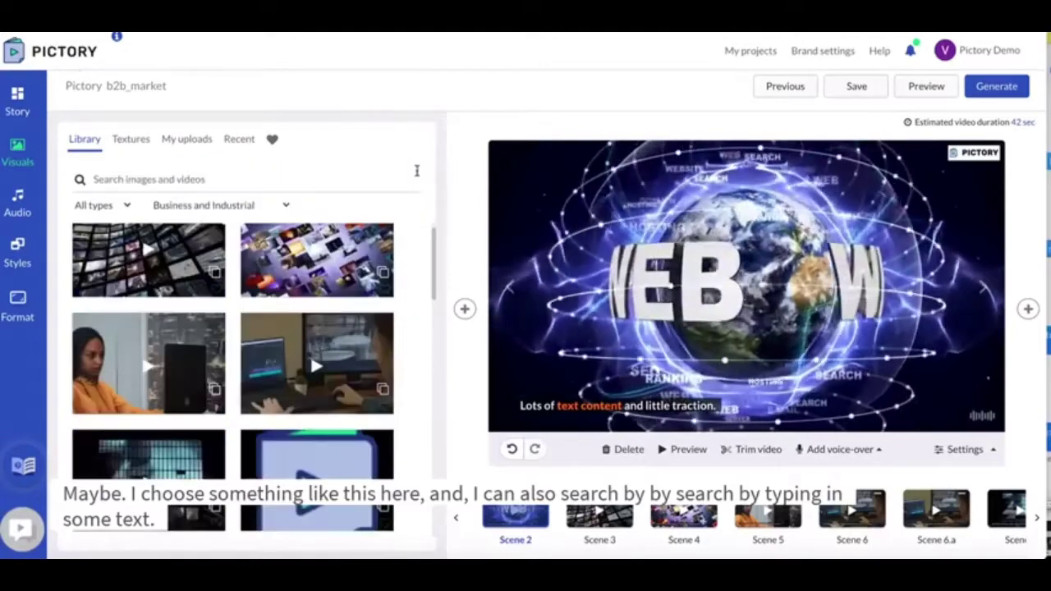
{"action": "left_click", "coordinate": [140, 177]}
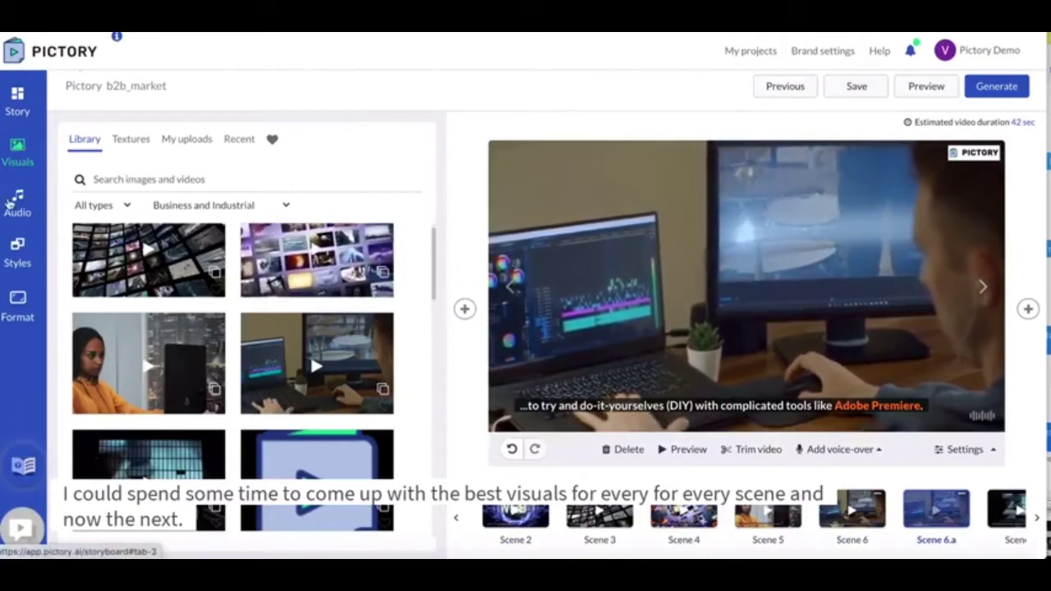
{"action": "left_click", "coordinate": [17, 207]}
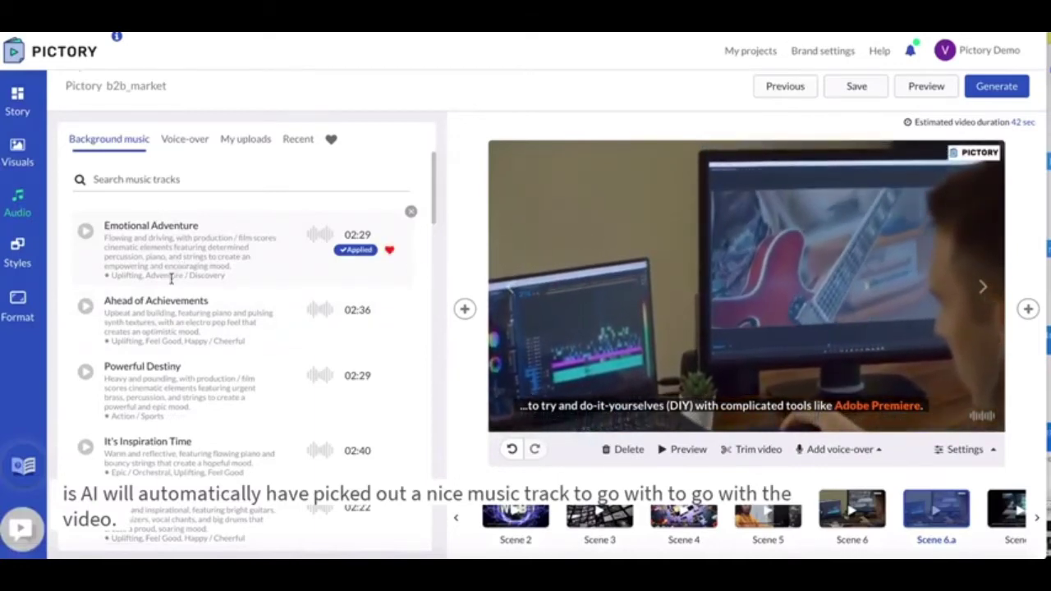
Show the narrator voice list and the options to upload or record a voice-over
{"action": "left_click", "coordinate": [185, 139]}
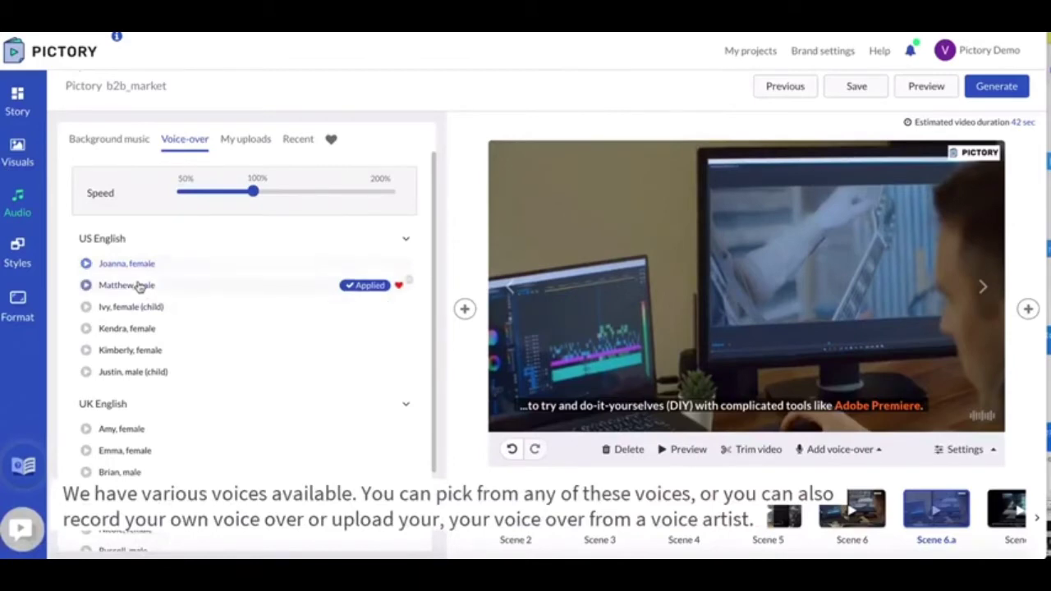
{"action": "left_click", "coordinate": [875, 462]}
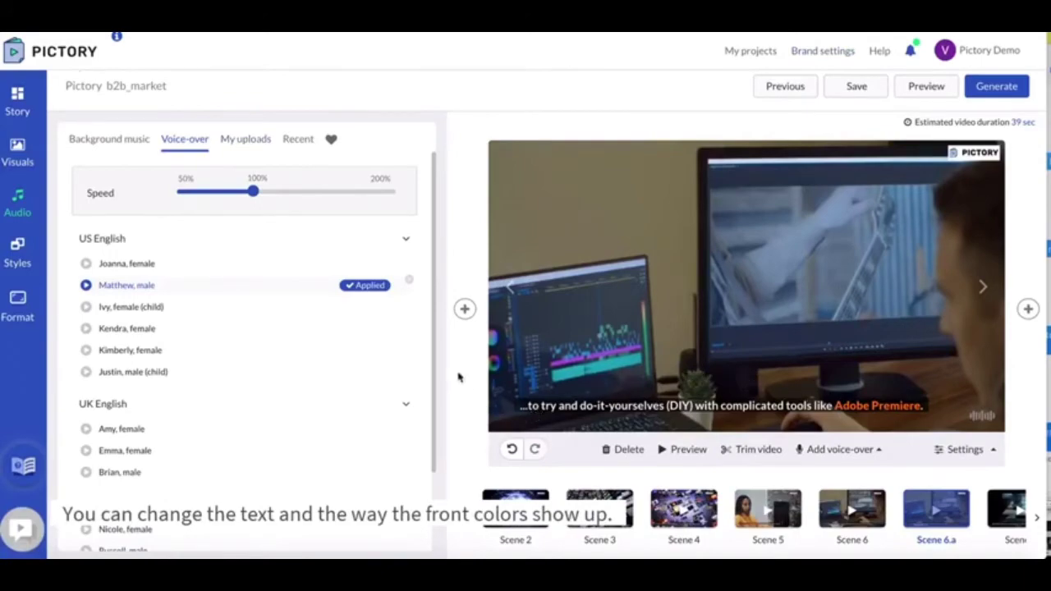
Generate a preview of the whole video, watch it, then close it
{"action": "left_click", "coordinate": [922, 88]}
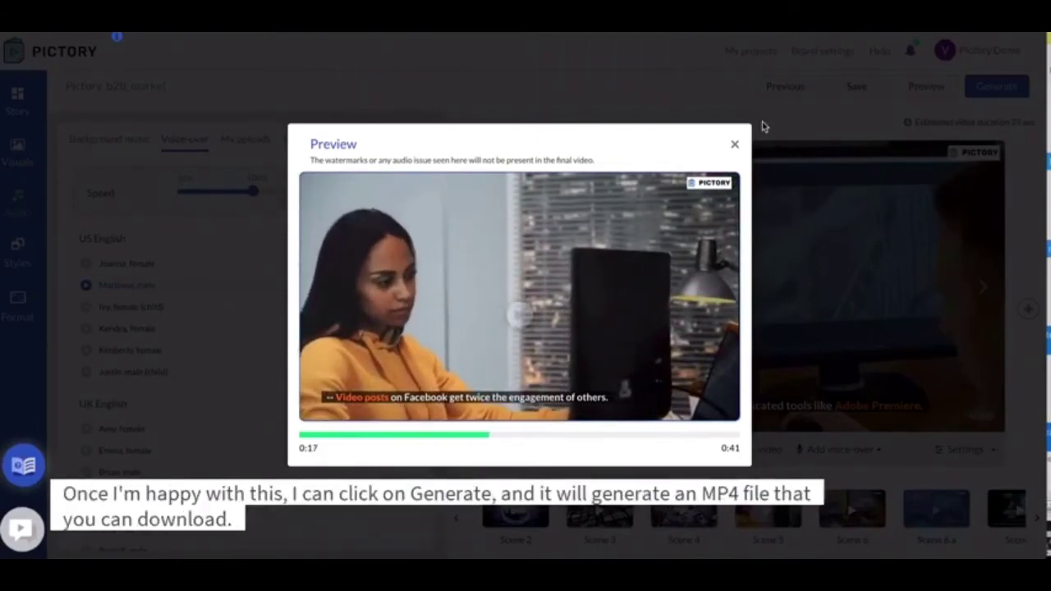
{"action": "left_click", "coordinate": [733, 147]}
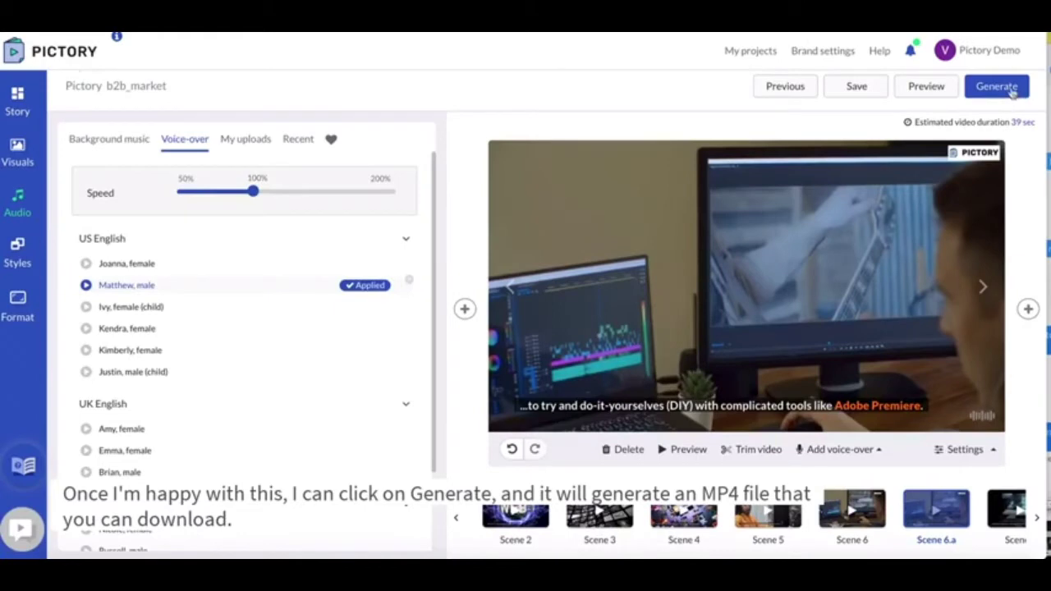